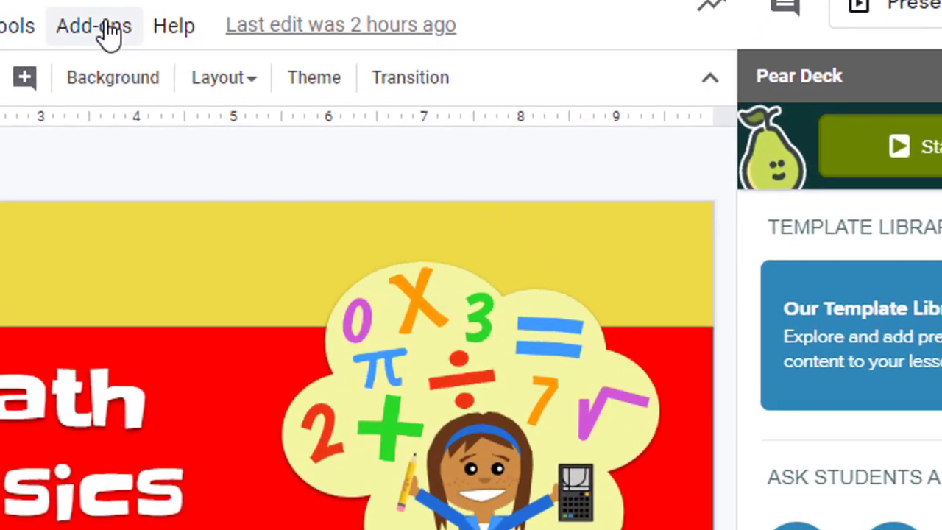
# Reopen the Pear Deck add-on from Add-ons and scroll its sidebar down to Add Audio
pyautogui.click(362, 62)
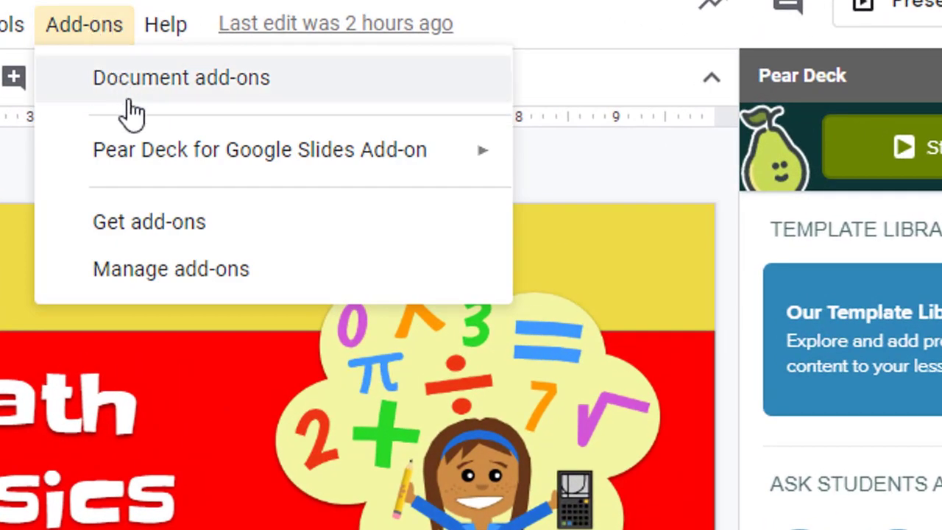
pyautogui.moveTo(152, 160)
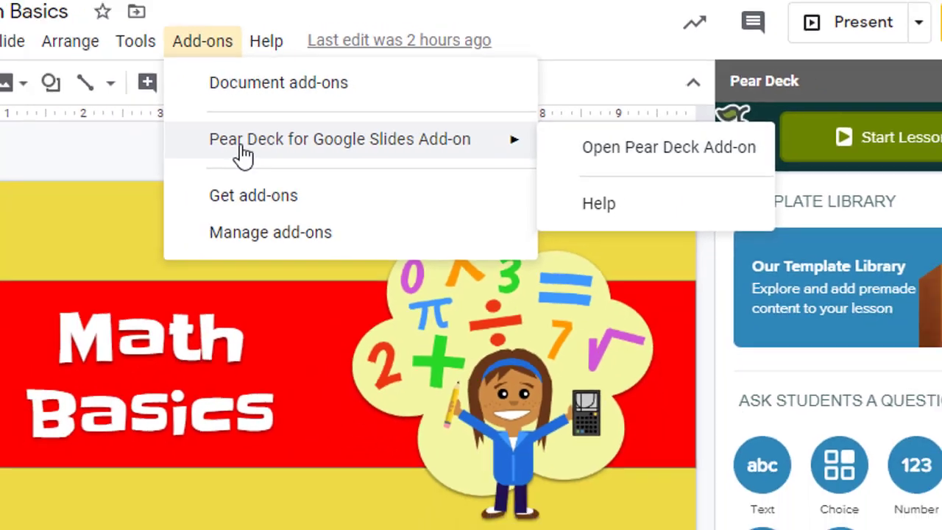
pyautogui.click(286, 128)
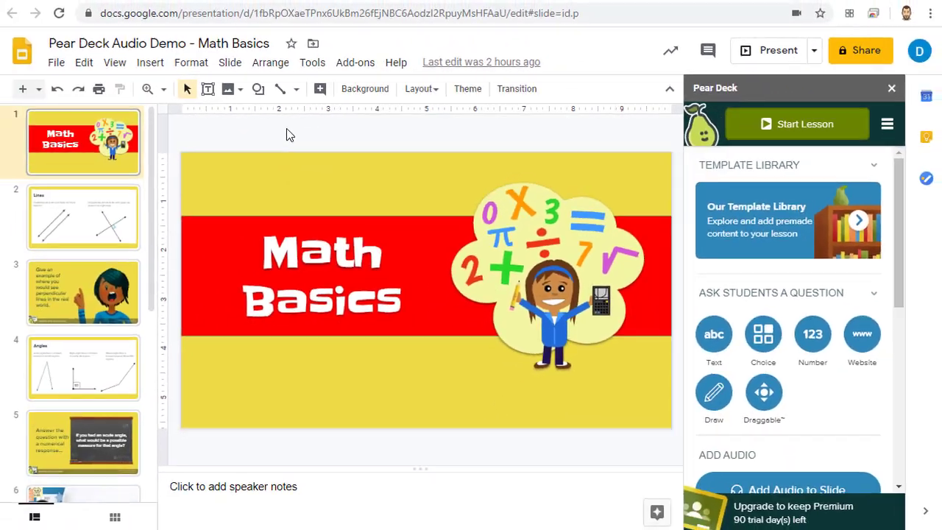
pyautogui.scroll(-1, 813, 234)
pyautogui.scroll(-4, 814, 233)
pyautogui.scroll(4, 810, 242)
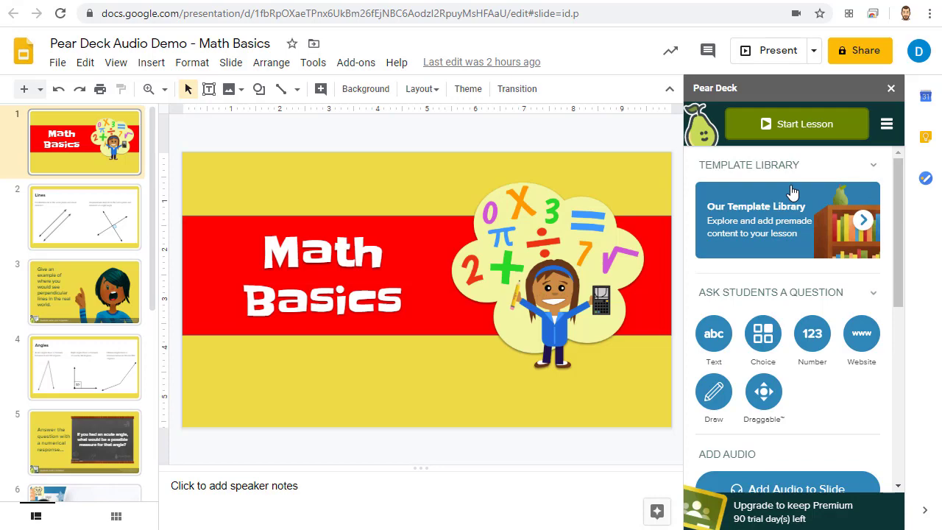
pyautogui.scroll(-4, 802, 247)
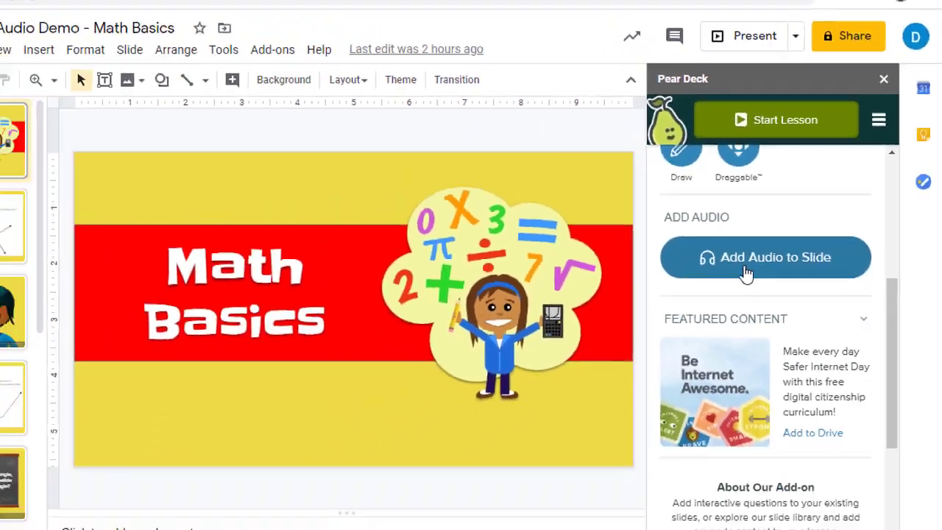
# Record a 15-second title-slide narration with a pause at seven seconds, save it, and play it back
pyautogui.click(597, 362)
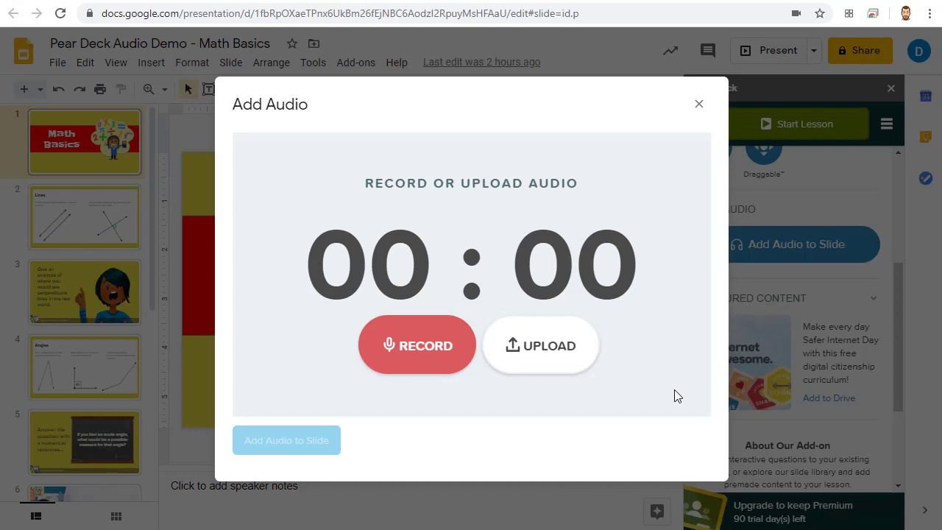
pyautogui.click(436, 360)
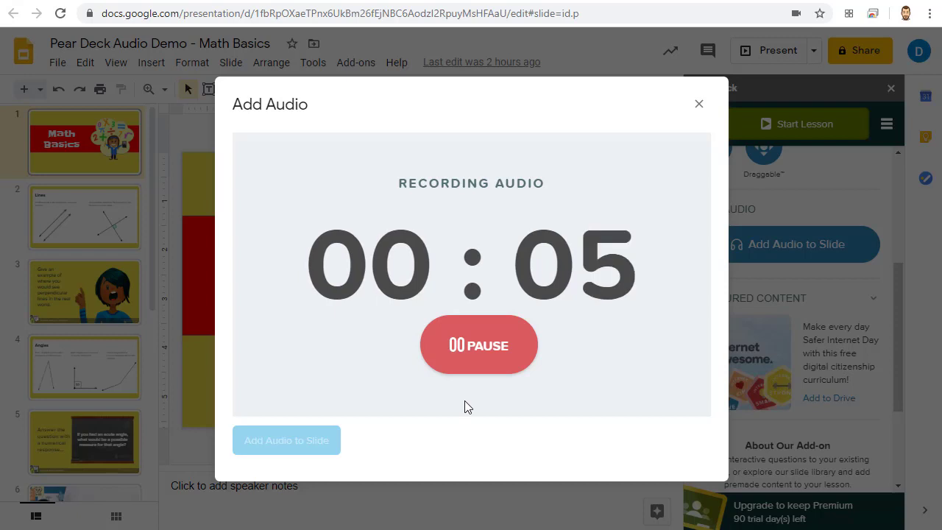
pyautogui.click(485, 366)
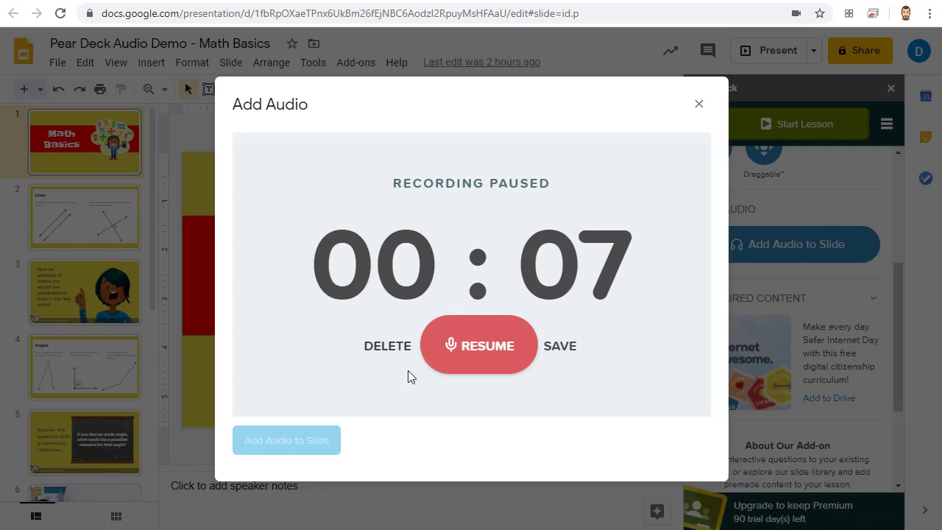
pyautogui.click(488, 357)
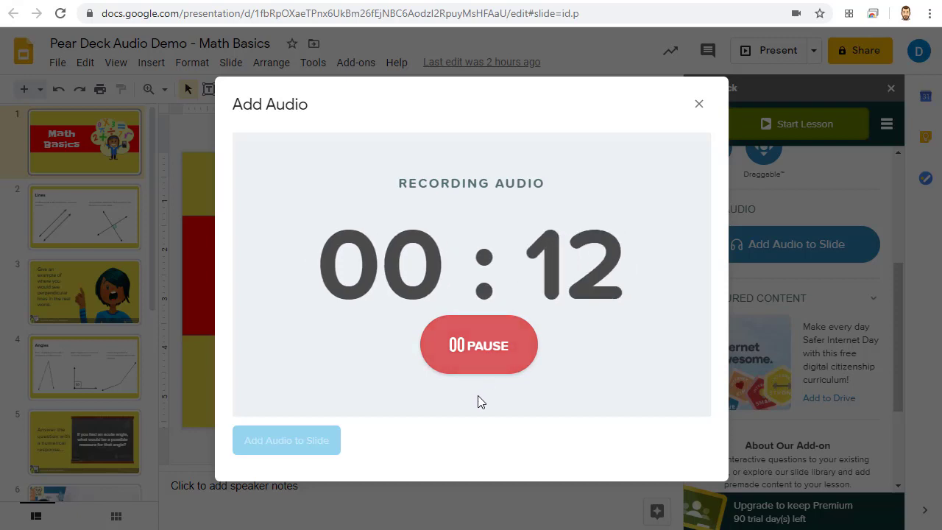
pyautogui.click(491, 357)
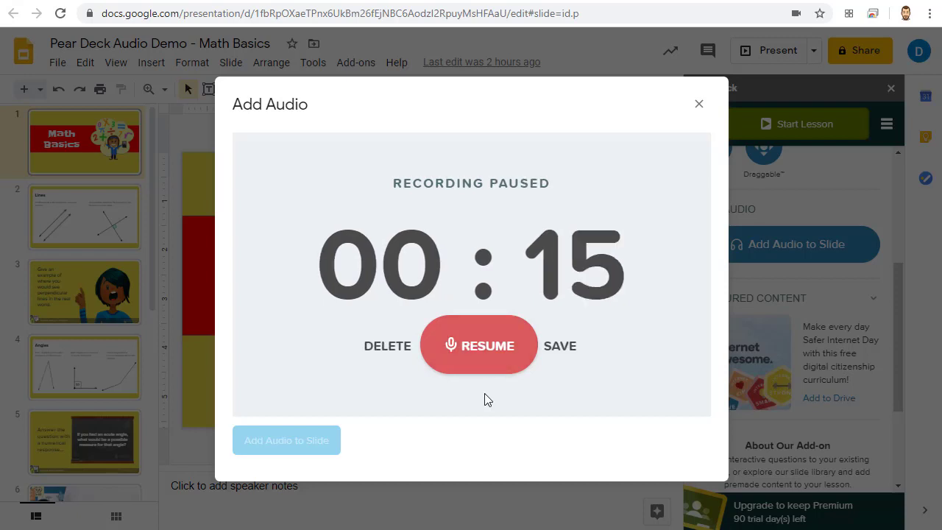
pyautogui.click(561, 355)
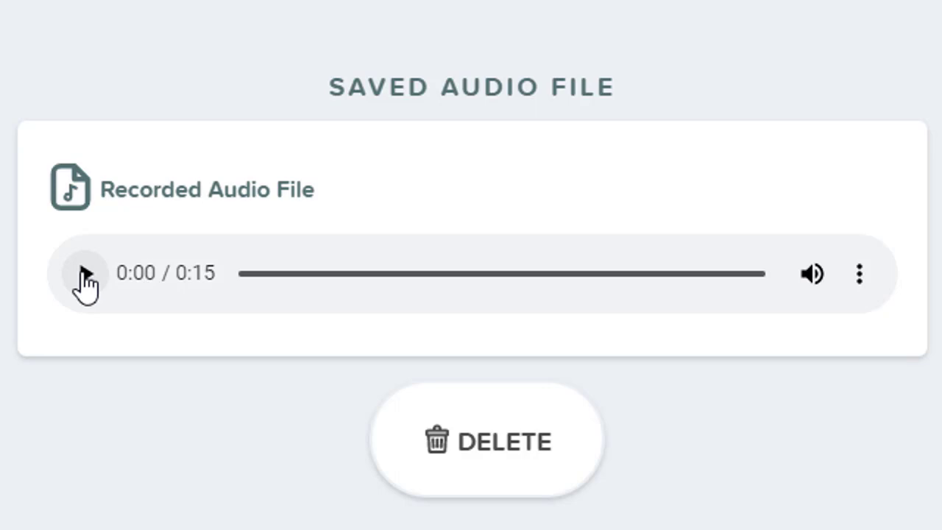
pyautogui.click(85, 274)
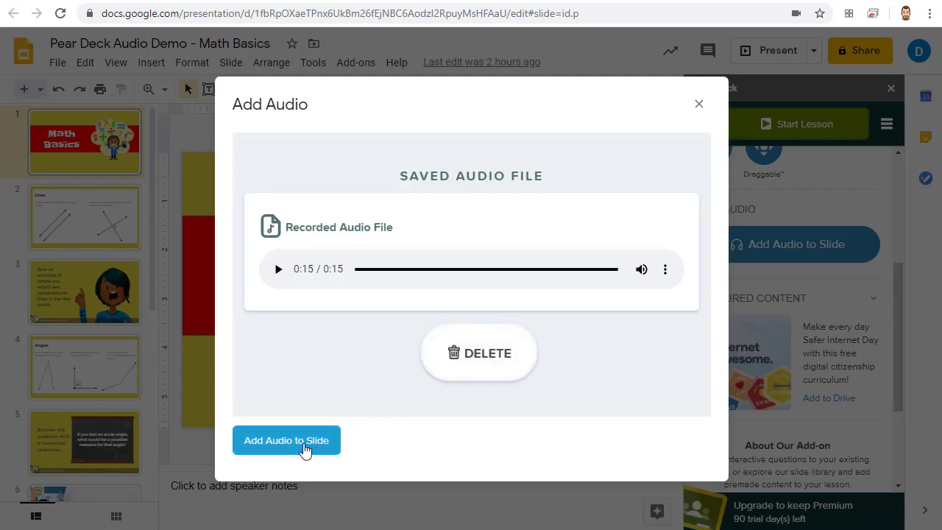
# Attach the saved narration to the title slide and reopen the audio dialog to confirm it
pyautogui.click(305, 446)
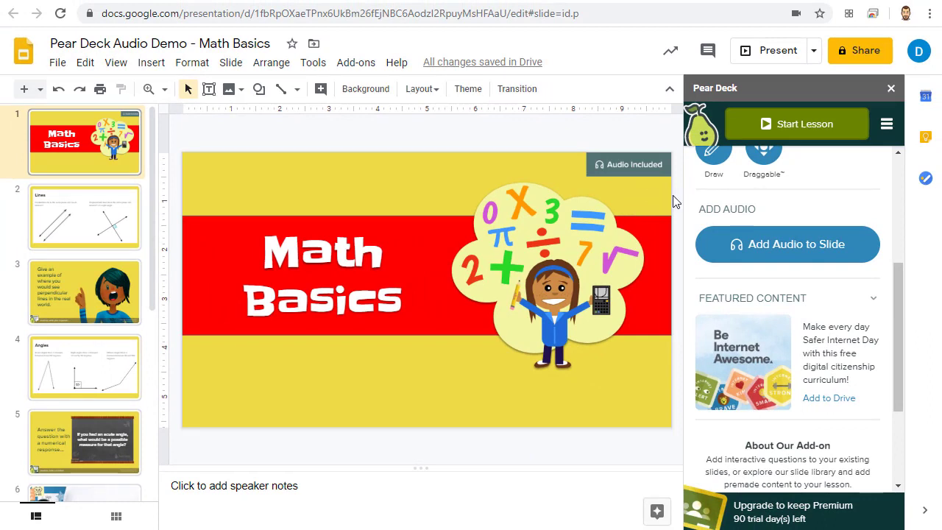
pyautogui.click(799, 255)
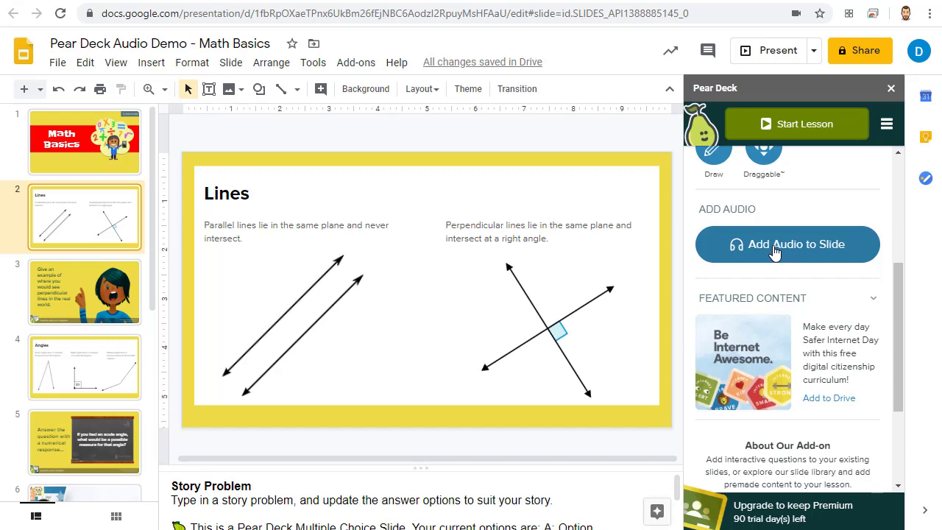
# Record a 19-second narration for the Lines slide, save it, and attach it
pyautogui.click(774, 252)
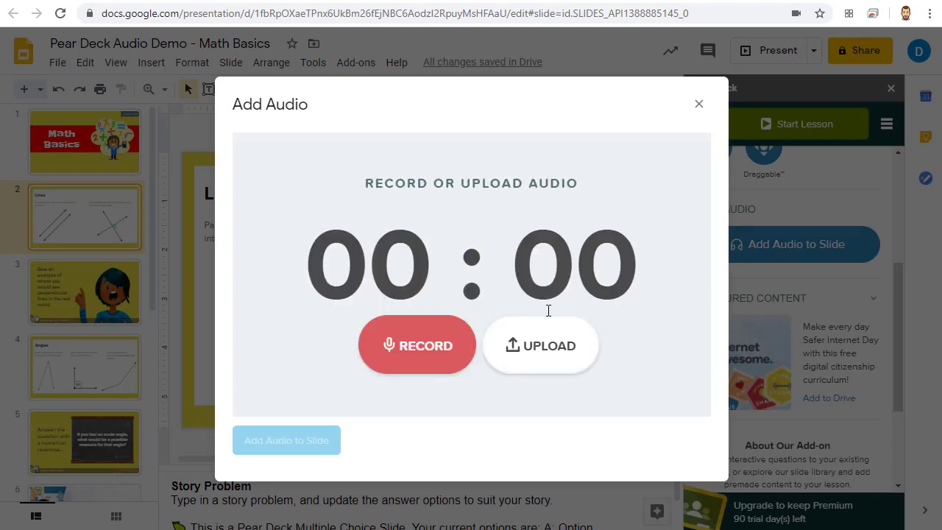
pyautogui.click(429, 349)
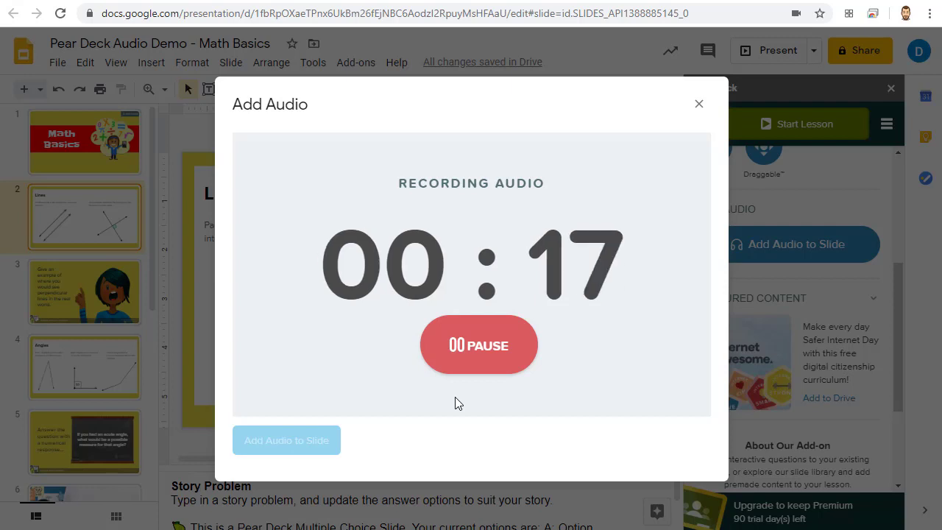
pyautogui.click(461, 360)
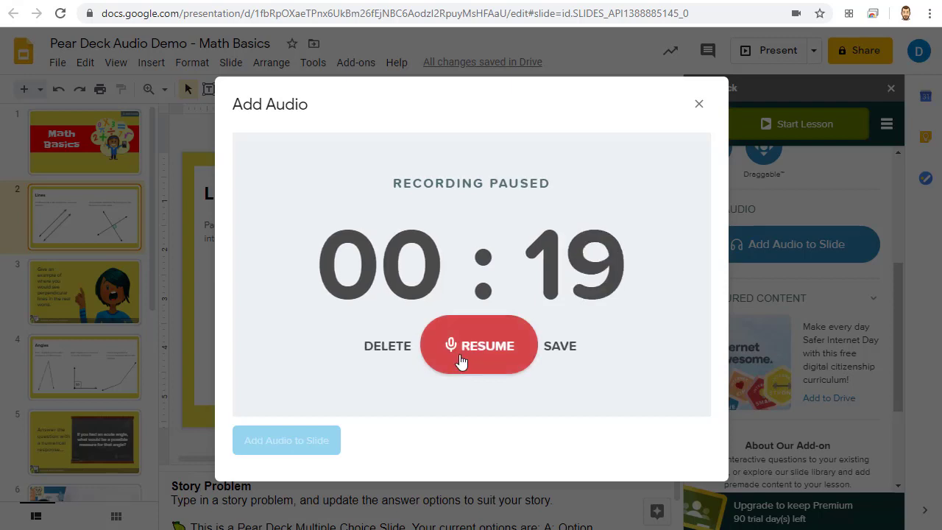
pyautogui.click(560, 349)
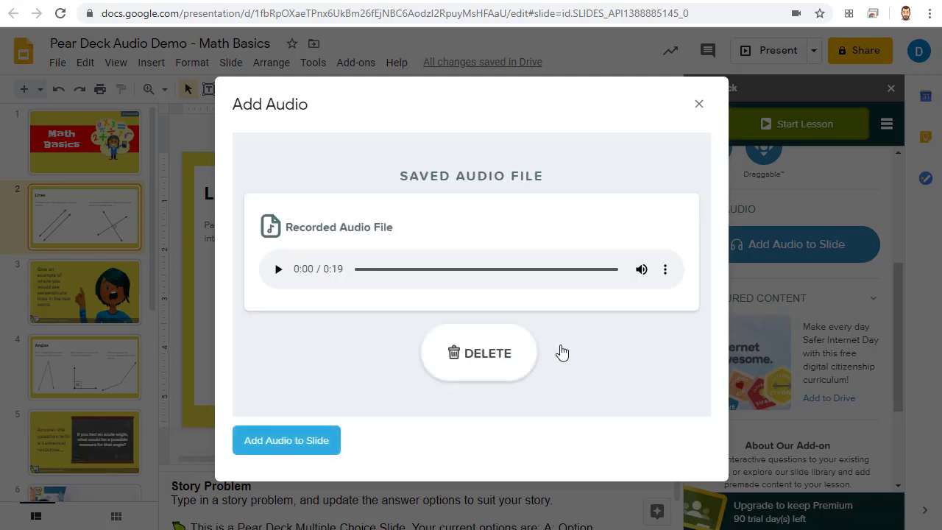
pyautogui.click(313, 441)
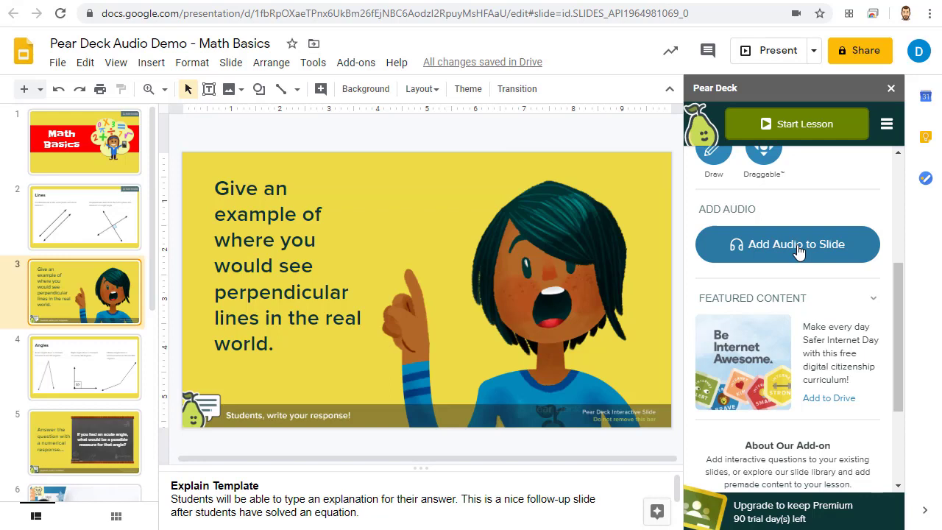
# Record an 11-second narration for slide 3, save it, and attach it to the slide
pyautogui.click(798, 251)
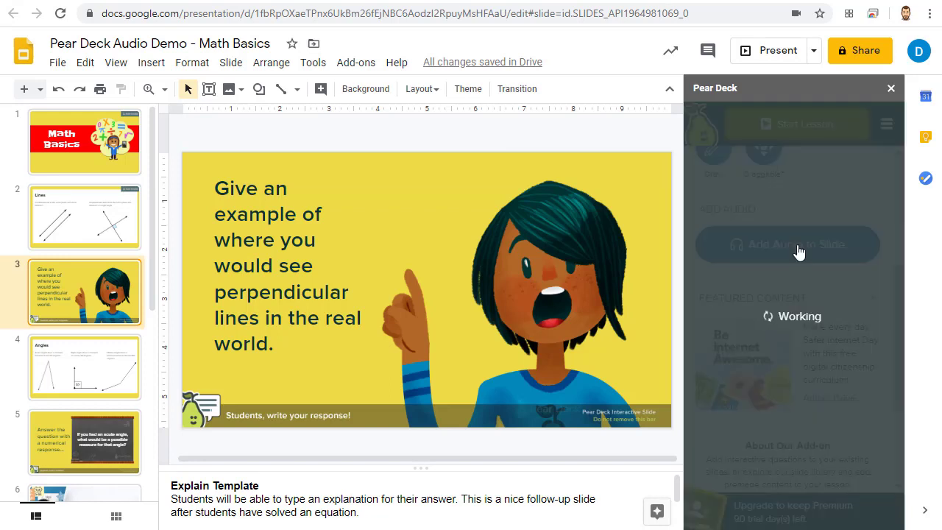
pyautogui.click(434, 356)
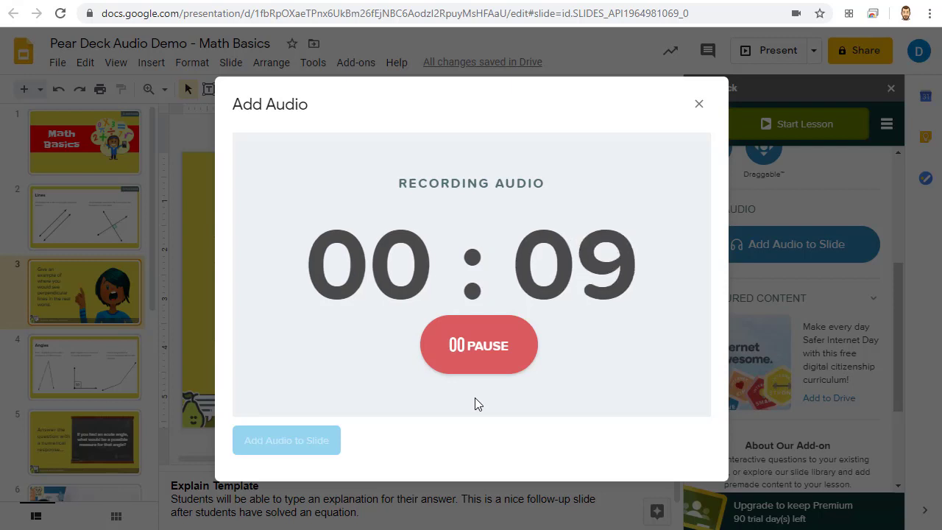
pyautogui.click(473, 359)
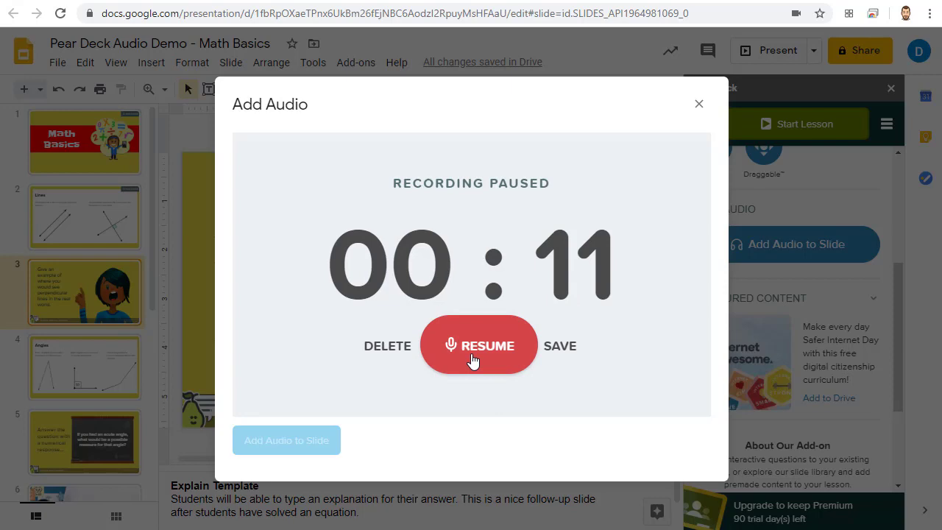
pyautogui.click(560, 349)
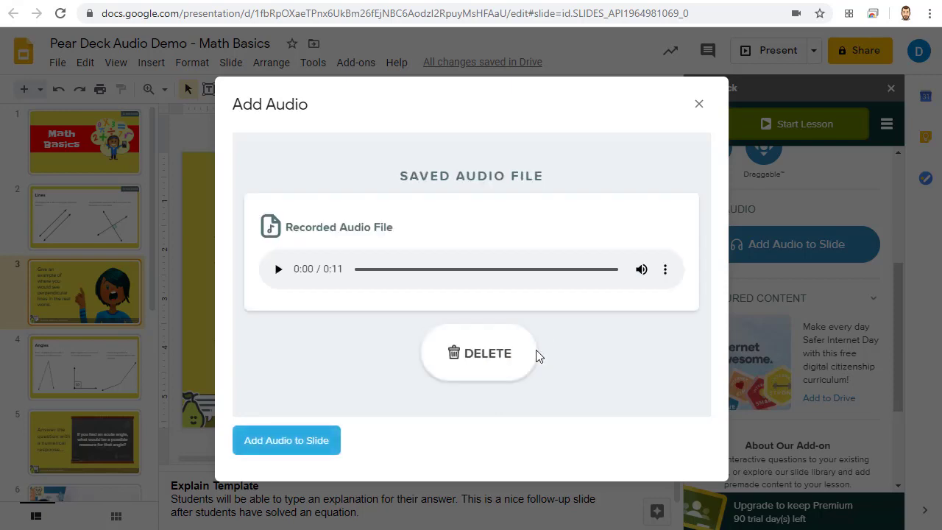
pyautogui.click(332, 431)
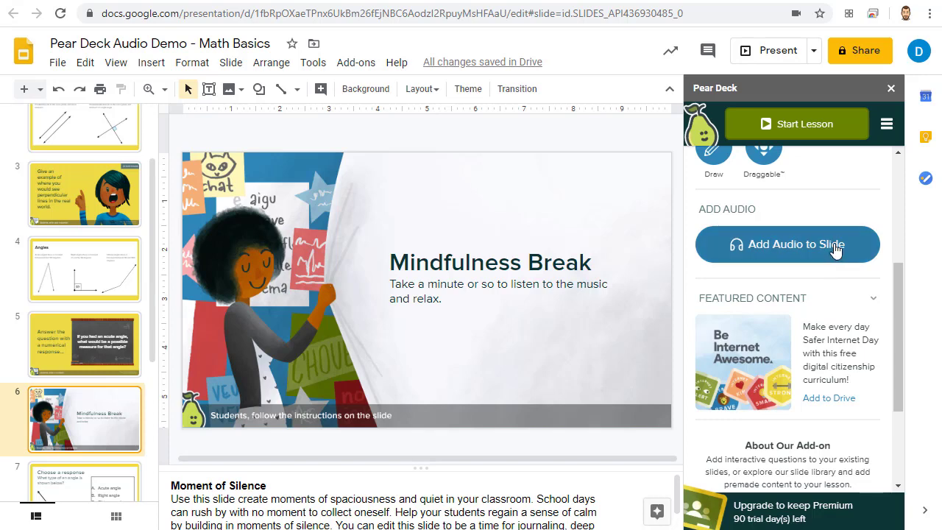
# Upload a 2:30 audio file and attach it to the Mindfulness Break slide
pyautogui.click(836, 248)
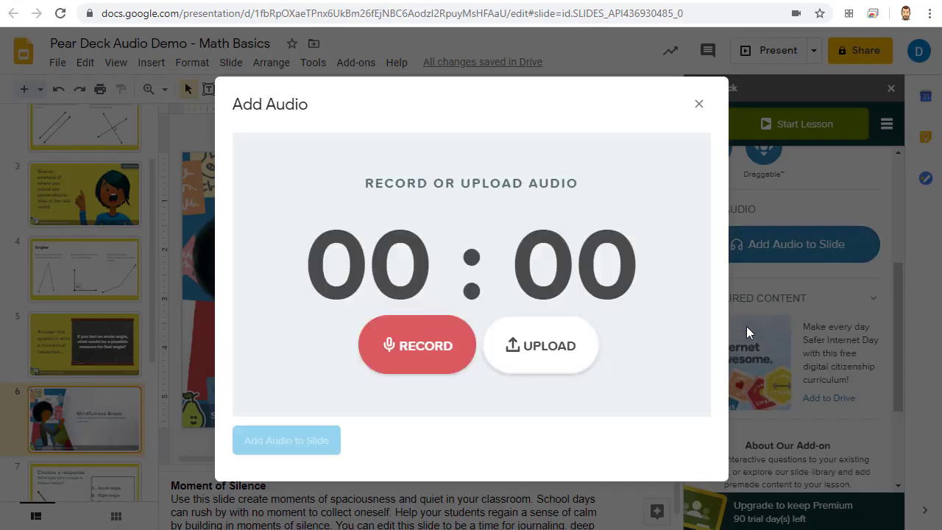
pyautogui.click(567, 344)
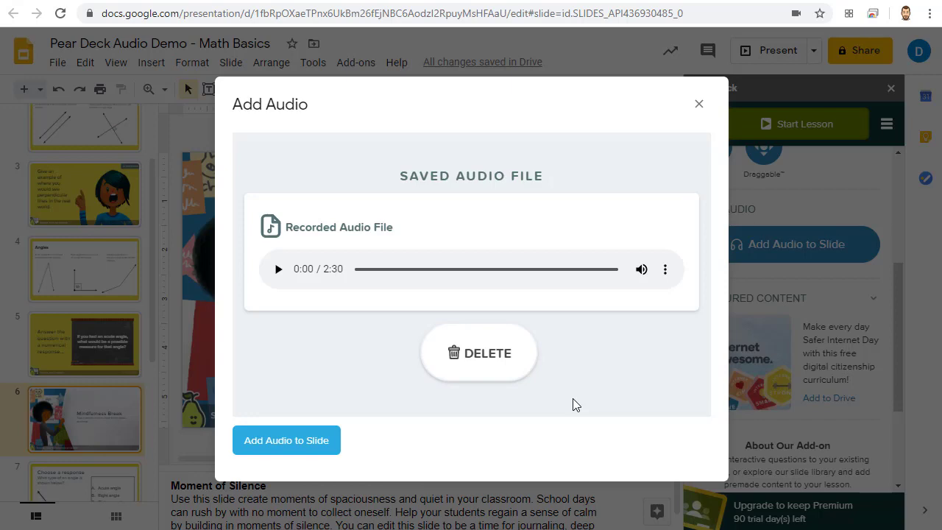
pyautogui.click(301, 441)
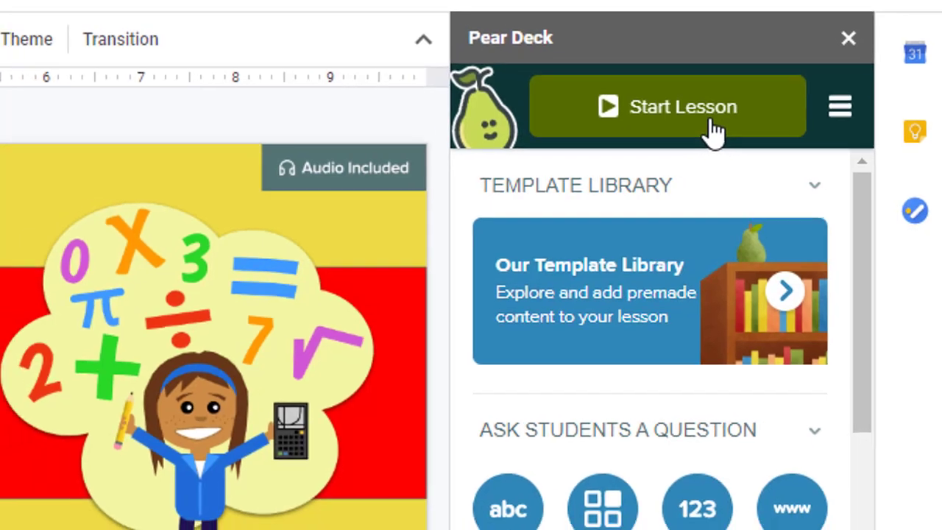
# Start the deck as a Student-Paced Activity lesson and copy the student join link
pyautogui.click(711, 123)
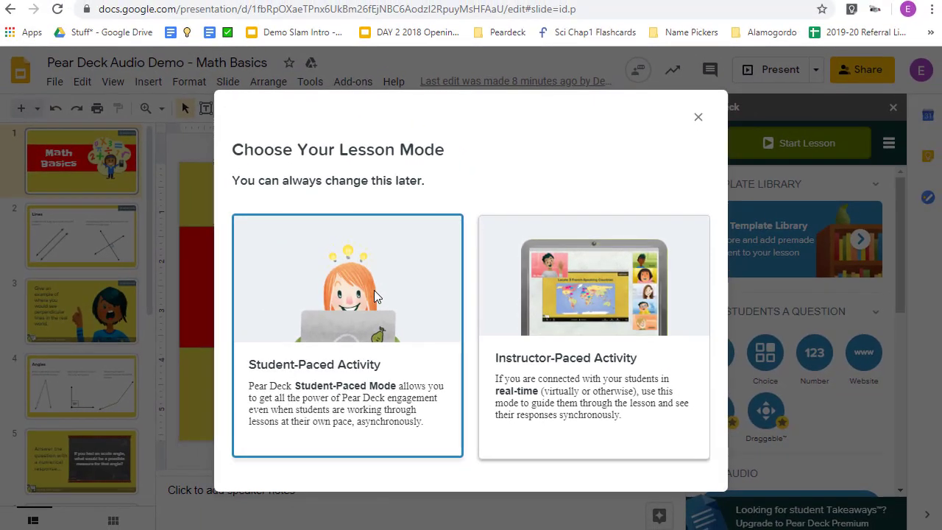
pyautogui.click(305, 197)
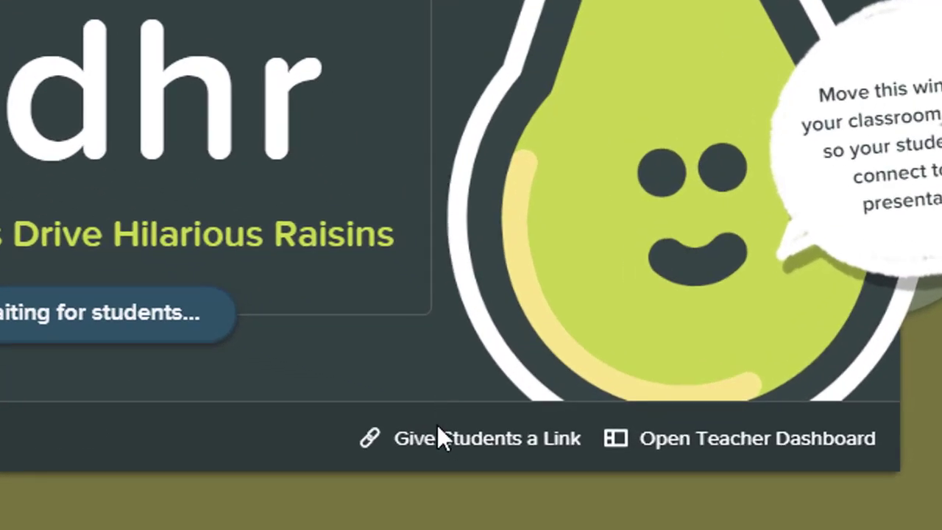
pyautogui.click(487, 439)
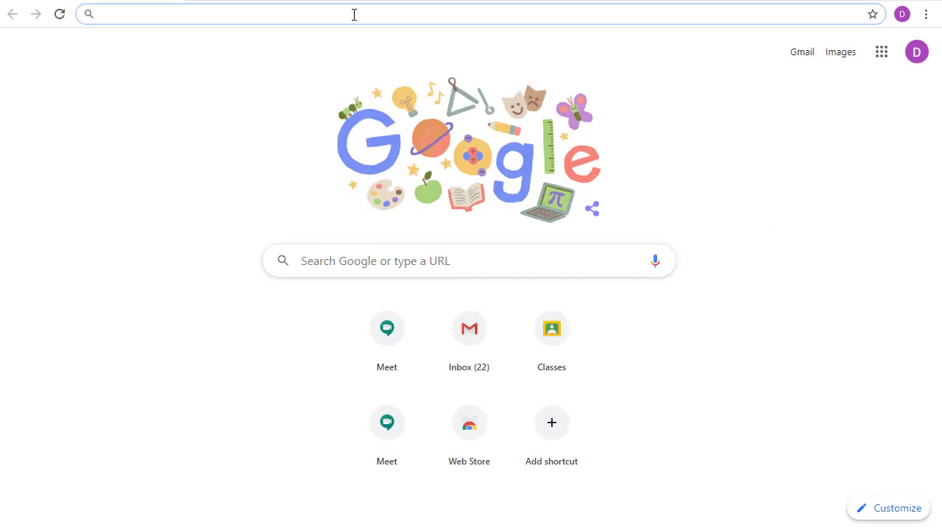
# Load the copied lesson link, sign in with the student account, and skip the mood check-in
pyautogui.hotkey('ctrl', 'v')
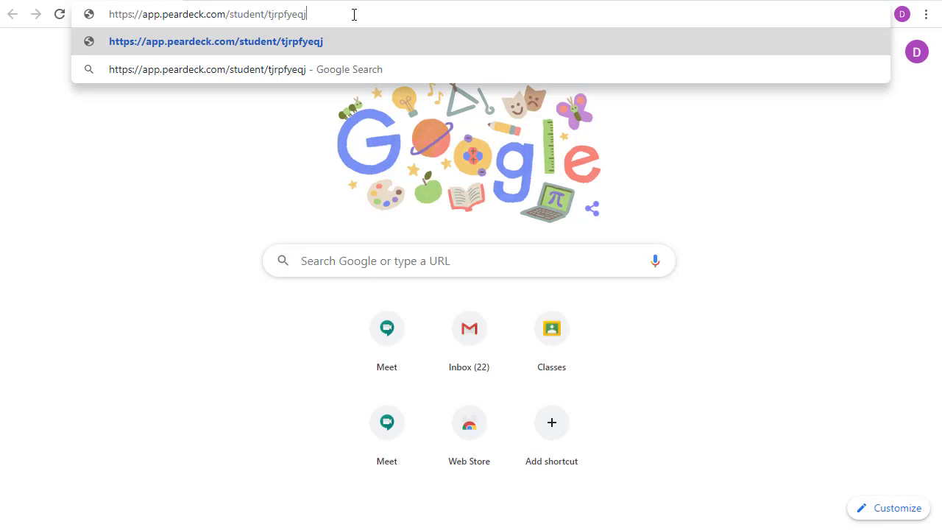
pyautogui.press('Return')
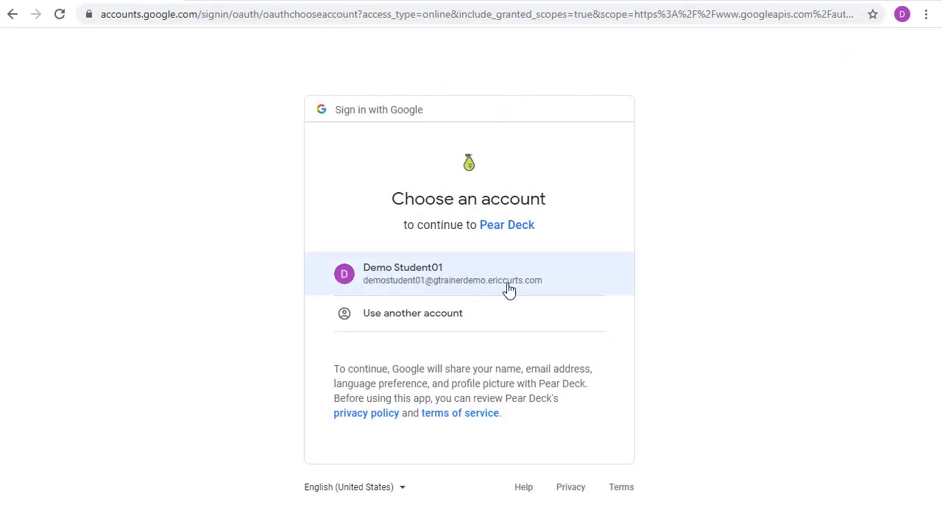
pyautogui.click(437, 273)
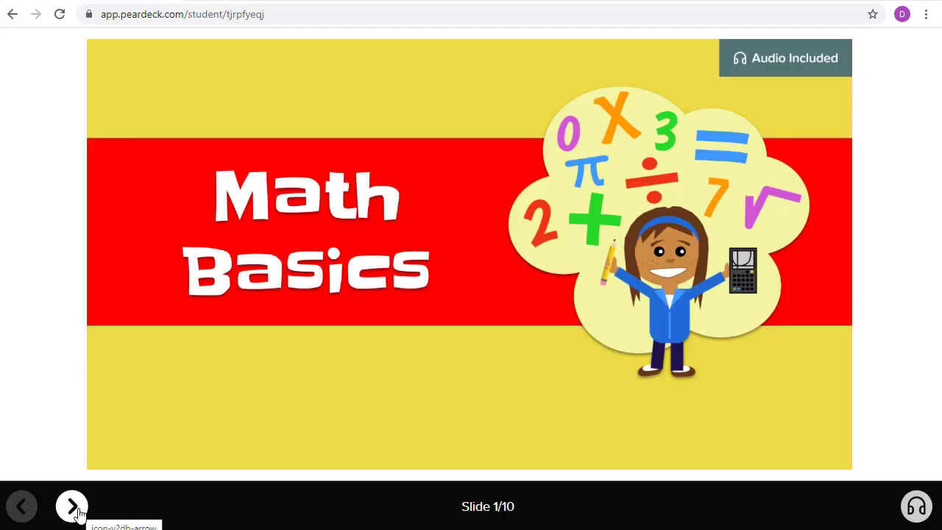
pyautogui.click(72, 506)
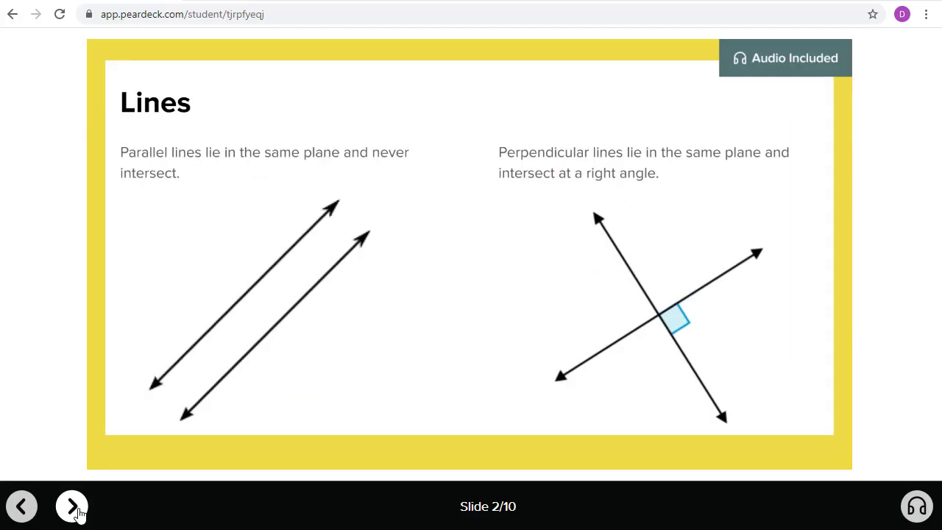
# Go to slide 3, play its 11-second narration from the audio player, then advance
pyautogui.click(72, 506)
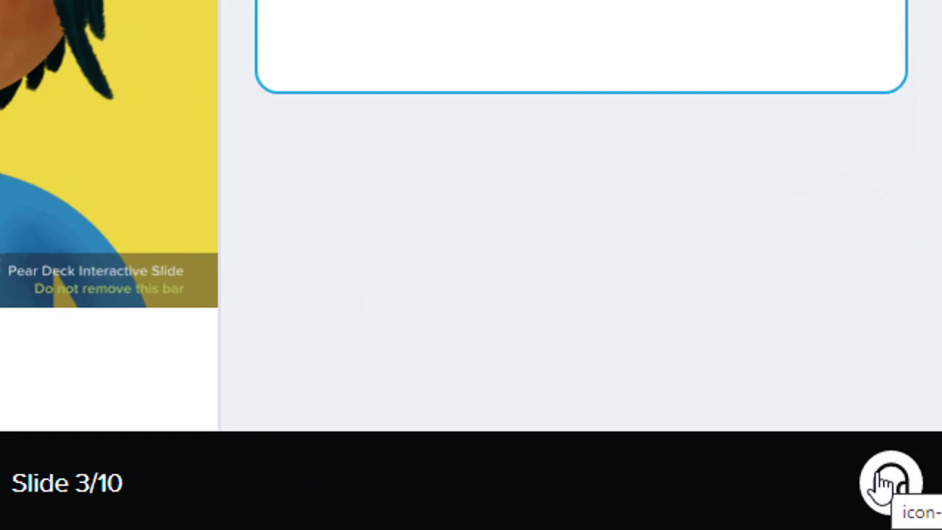
pyautogui.click(890, 483)
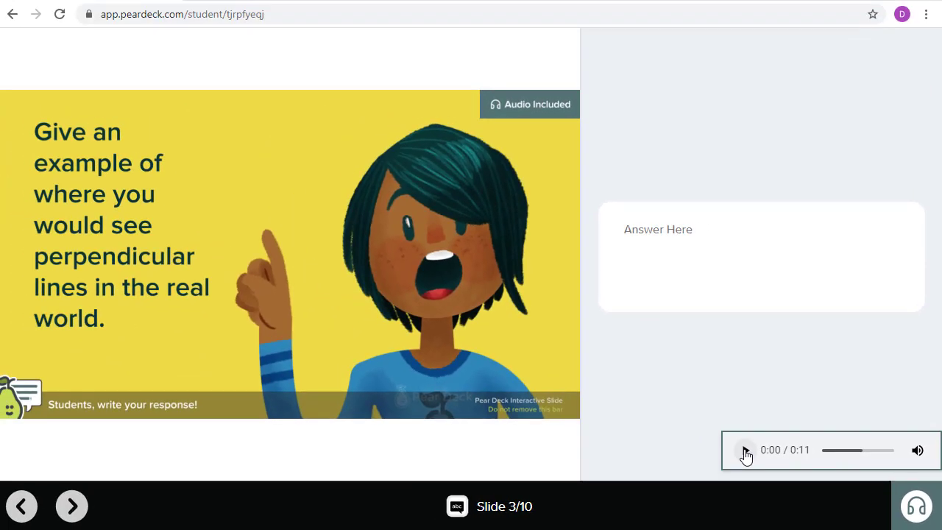
pyautogui.click(549, 371)
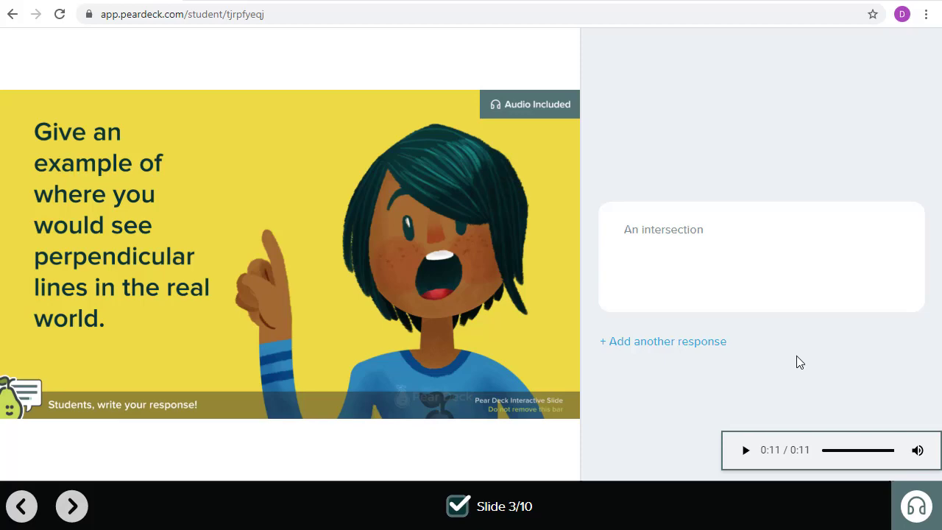
pyautogui.click(73, 507)
# Advance to the Mindfulness Break slide 6 and play its 2:30 track briefly, pausing at 0:07
pyautogui.click(73, 507)
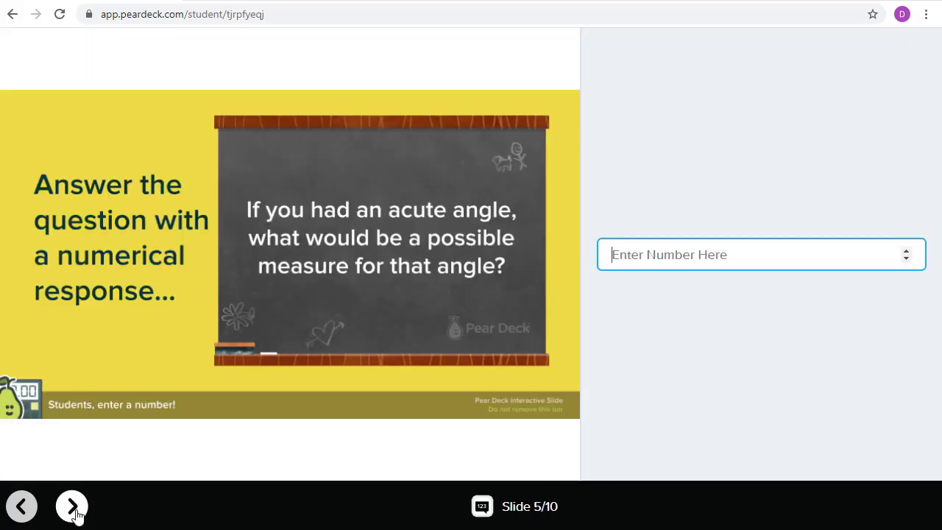
pyautogui.click(74, 507)
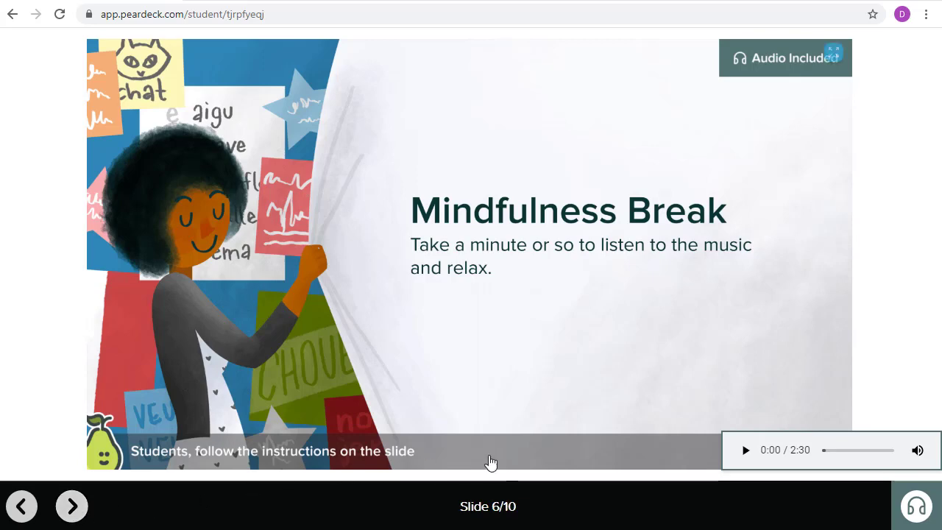
pyautogui.click(744, 451)
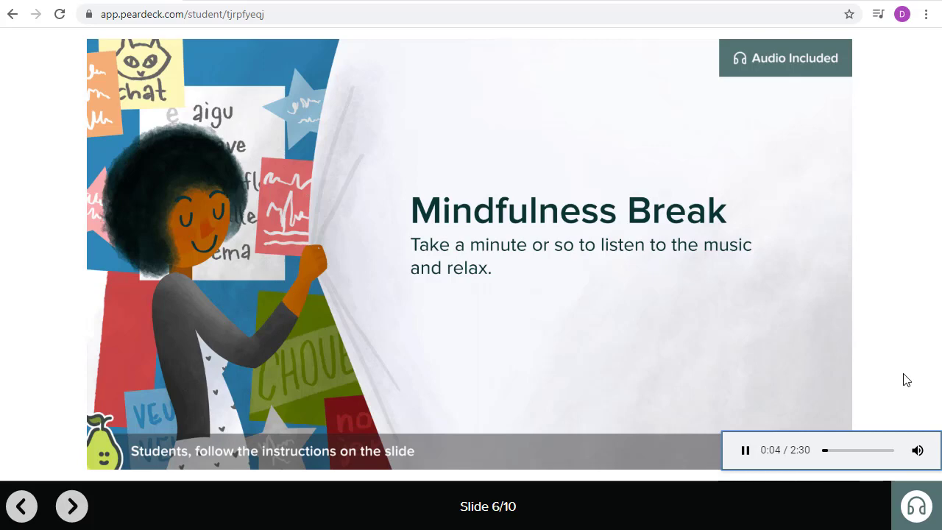
pyautogui.click(746, 449)
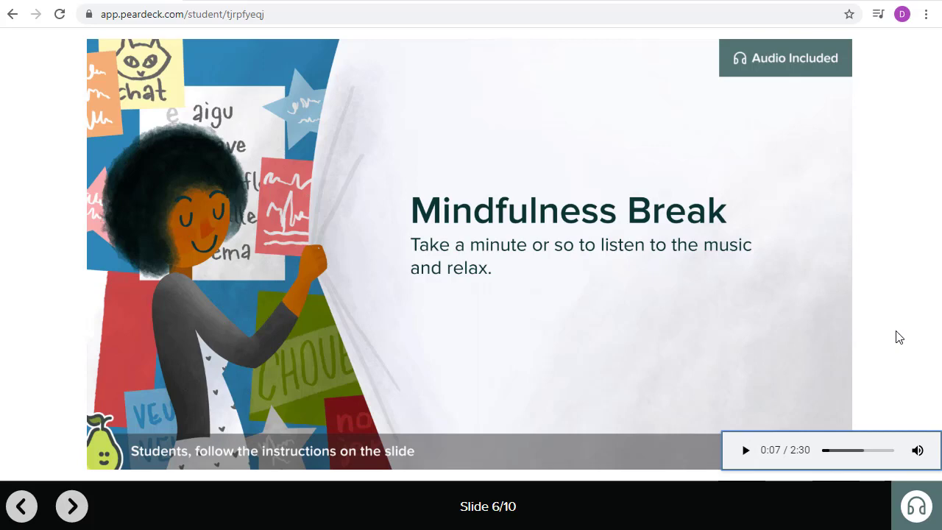